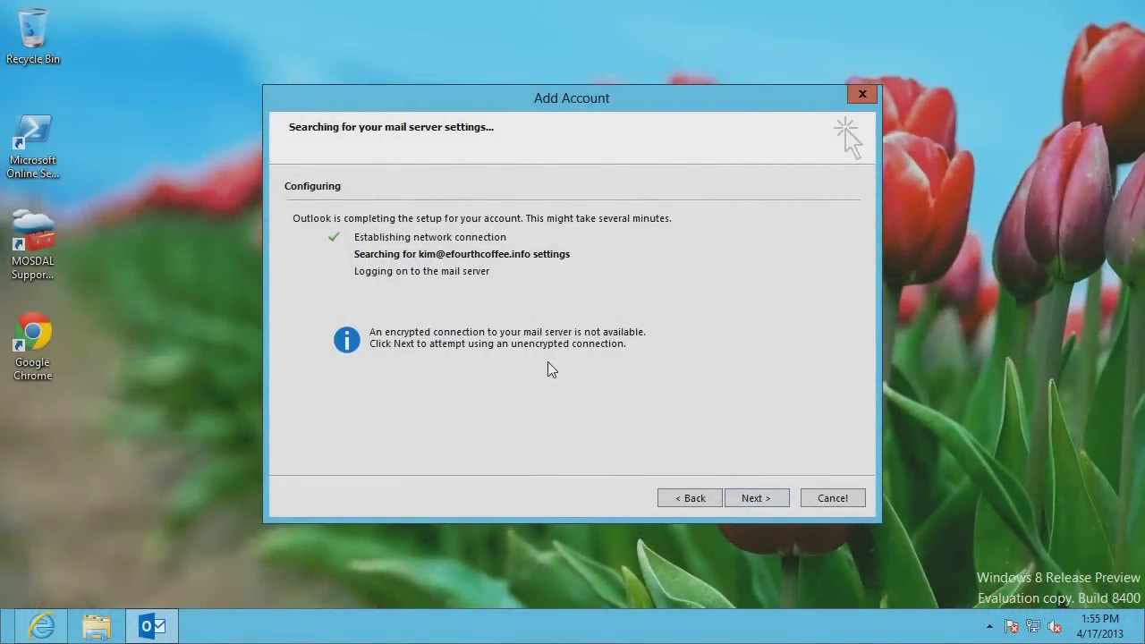
Return from the unencrypted server search to the account details and bring up the Office 365 sign-in page
click(690, 498)
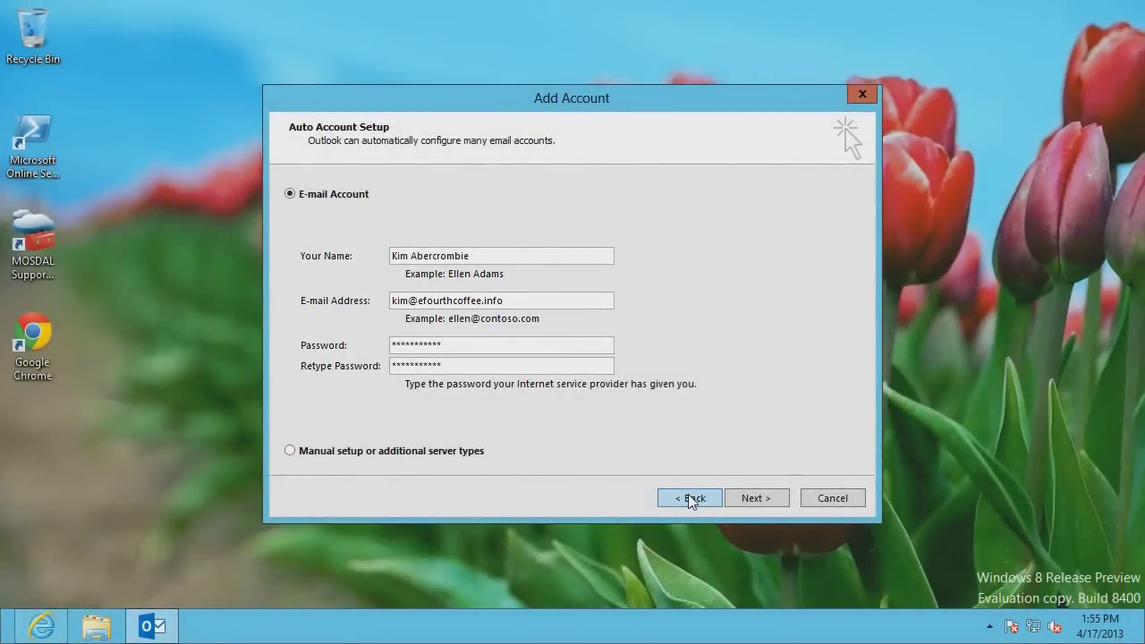
click(43, 626)
Sign in to Office 365 with the user's efourthcoffee.info e-mail address and password
text(@ef)
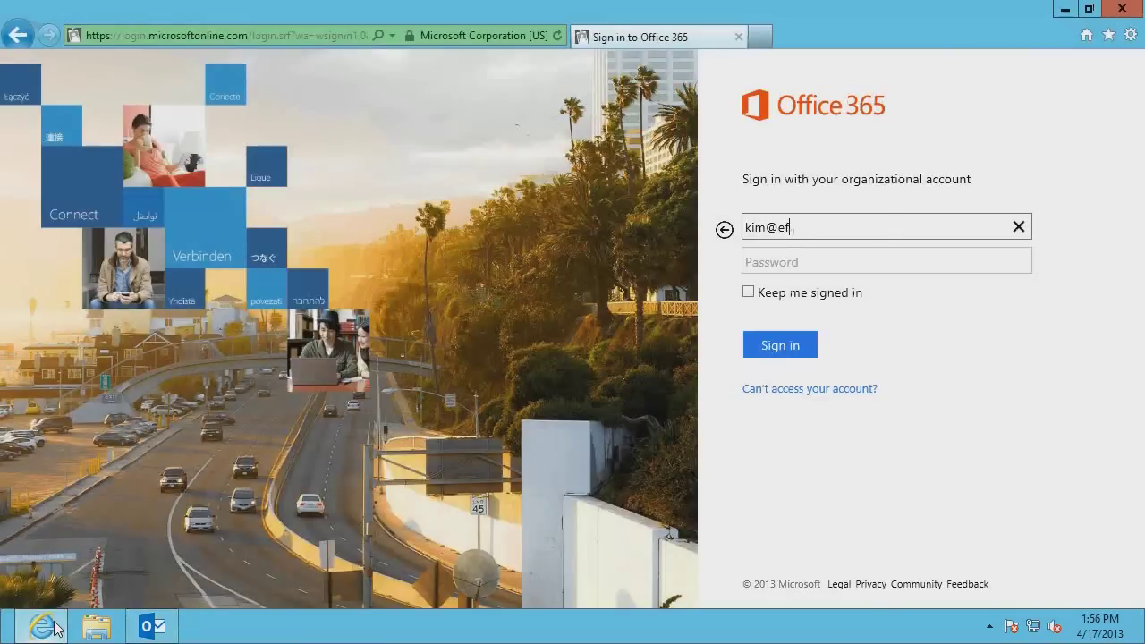
text(ourthcoffee.info)
key(Tab)
text(P@ssword123)
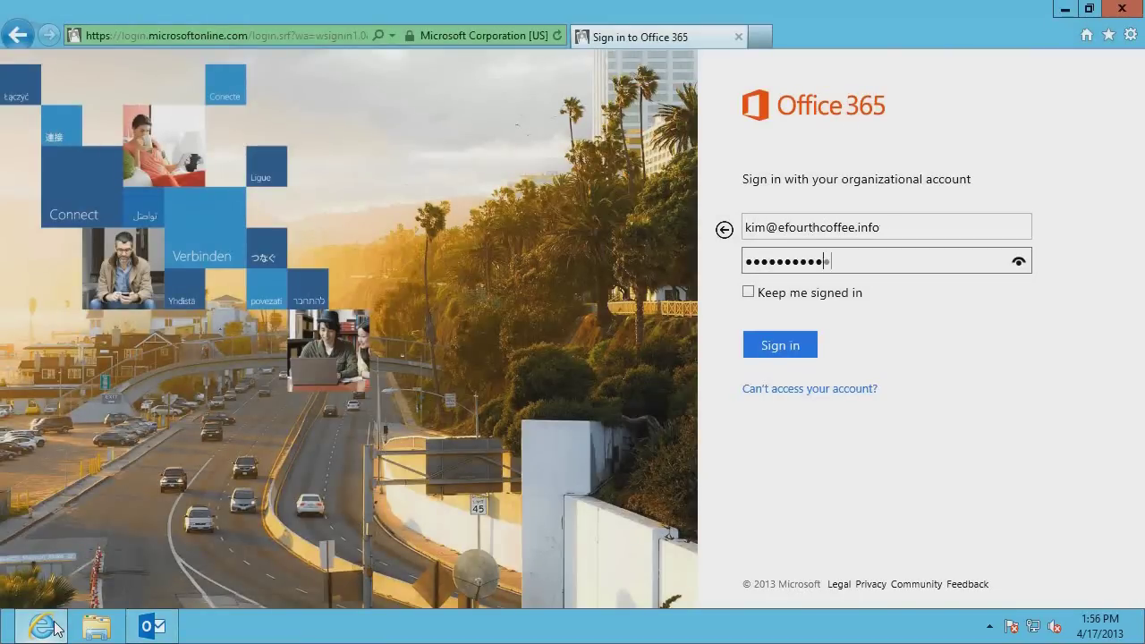
click(774, 345)
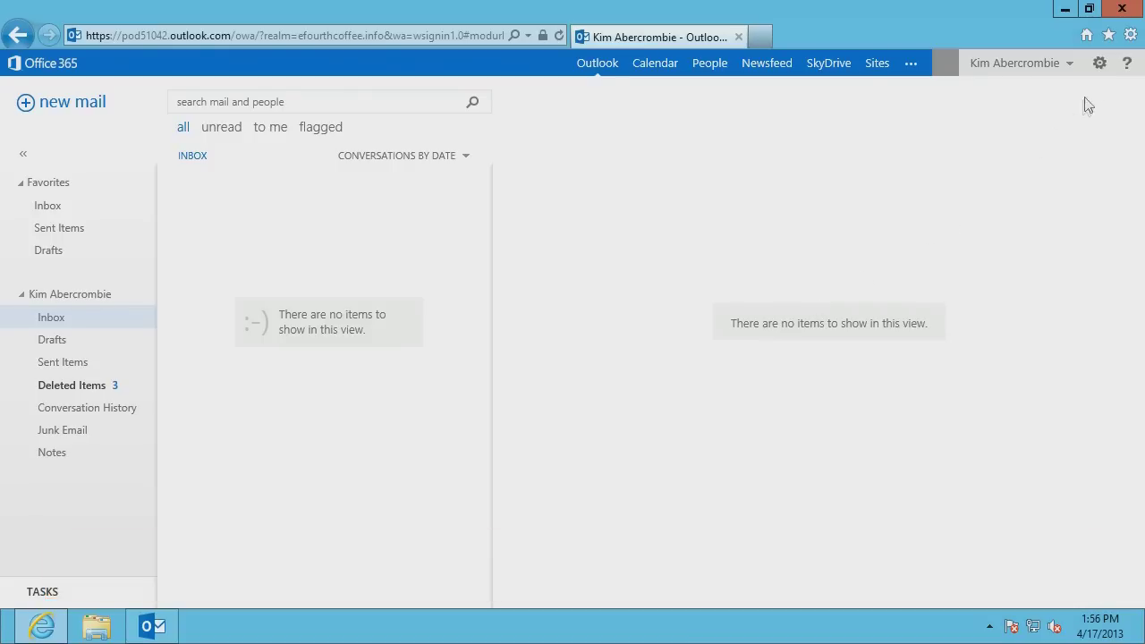
Open the desktop setup option under software in the Office 365 settings
click(1100, 68)
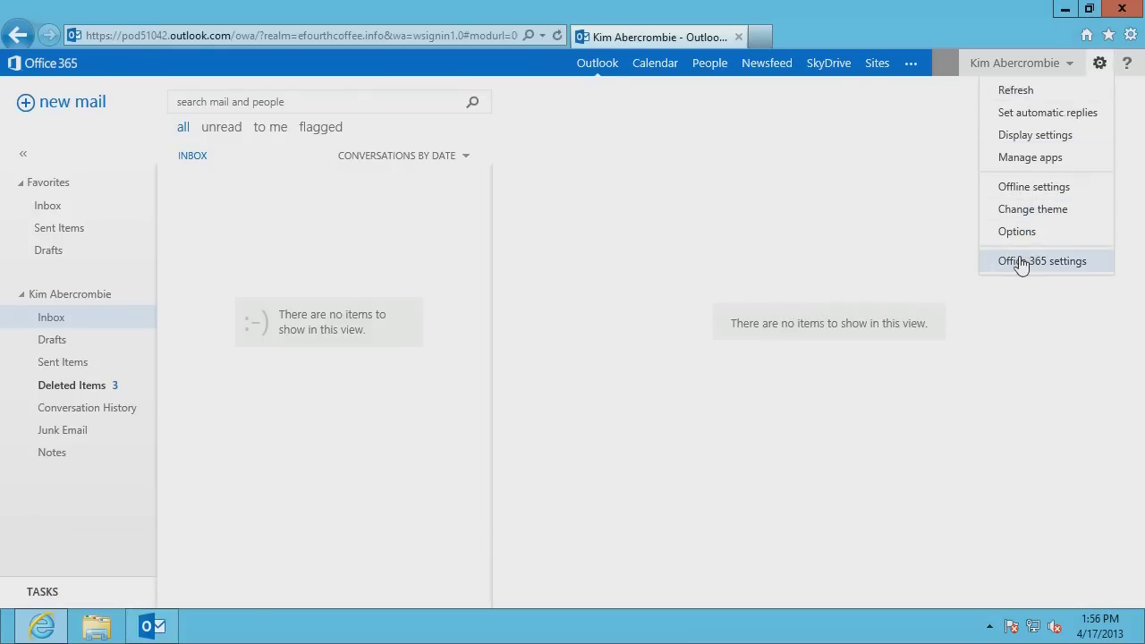
click(1022, 261)
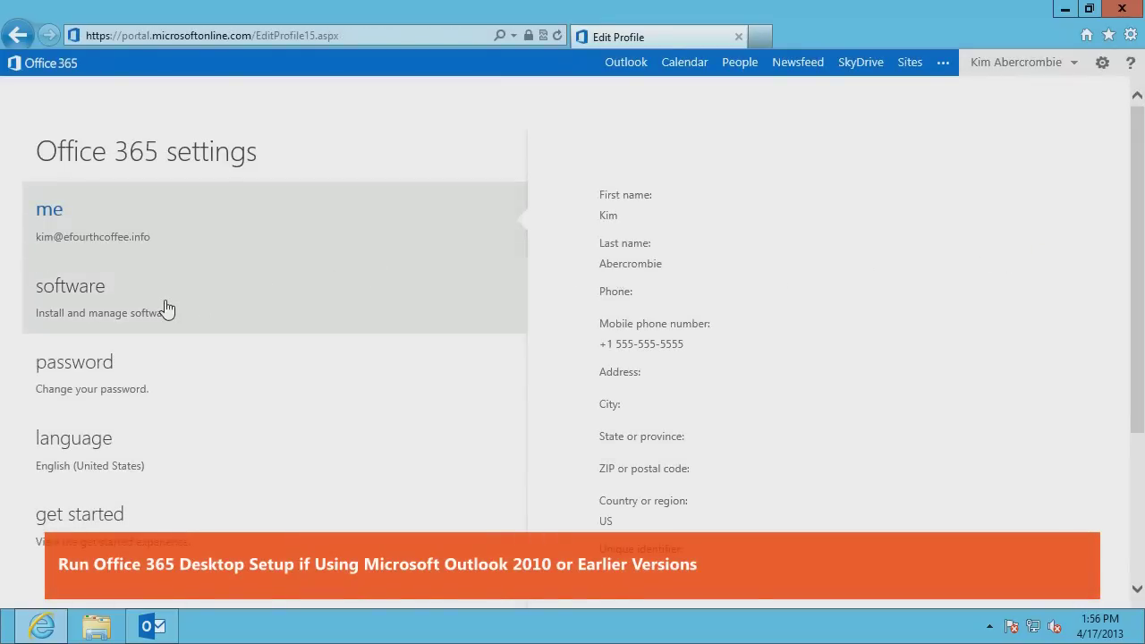
click(168, 308)
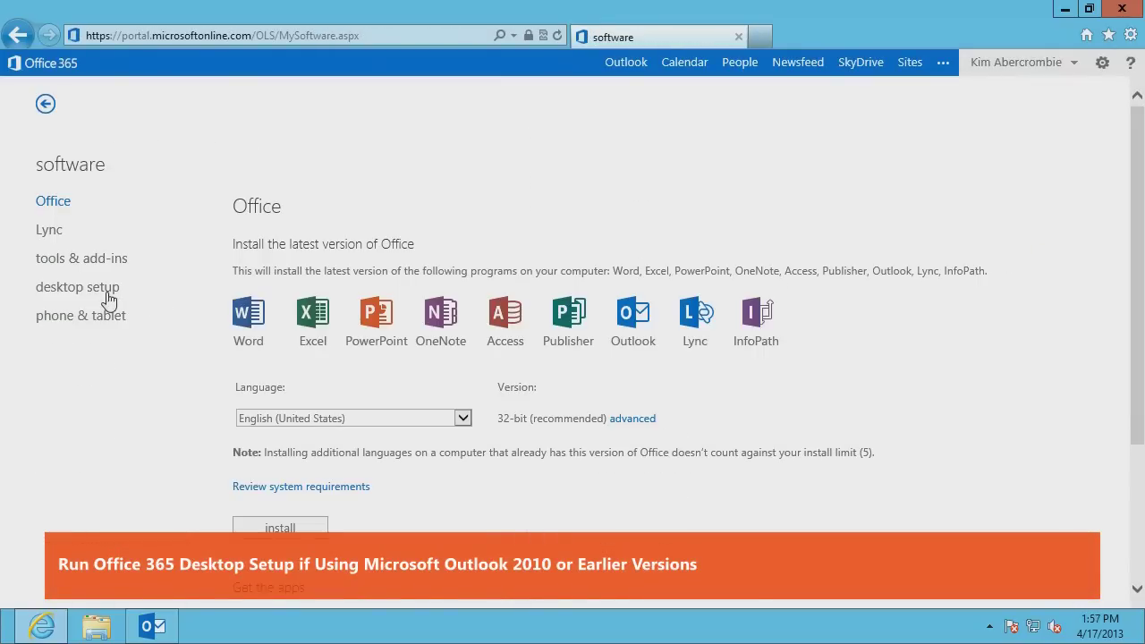
click(107, 295)
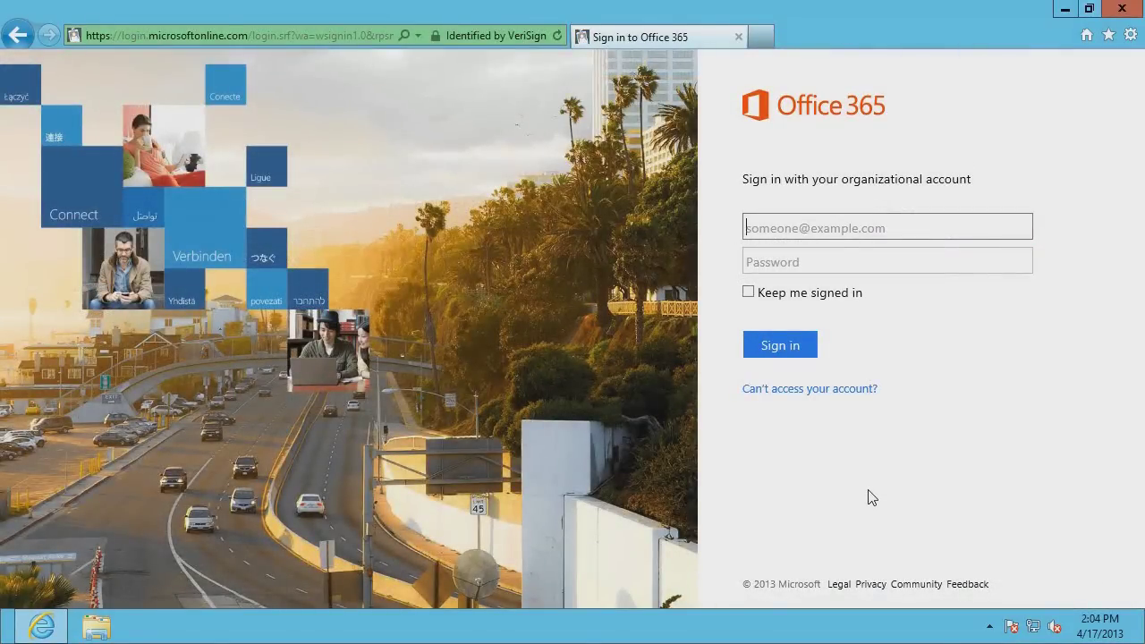
Sign in to the Office 365 admin center with the administrator's e-mail and password
key(Tab)
text(•••••••••••)
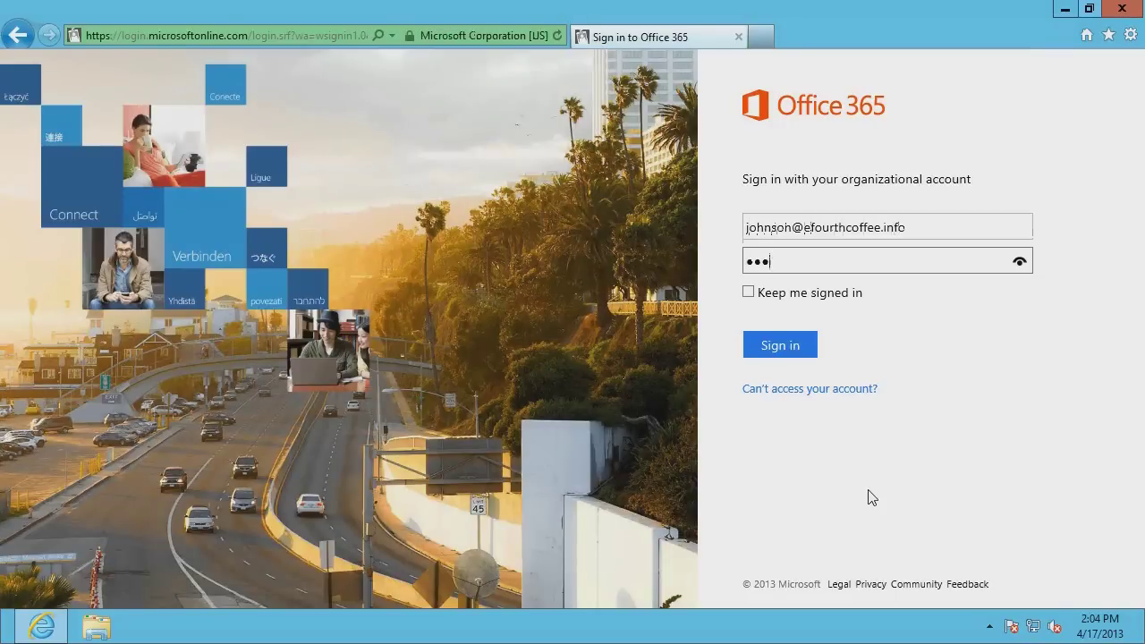
click(780, 347)
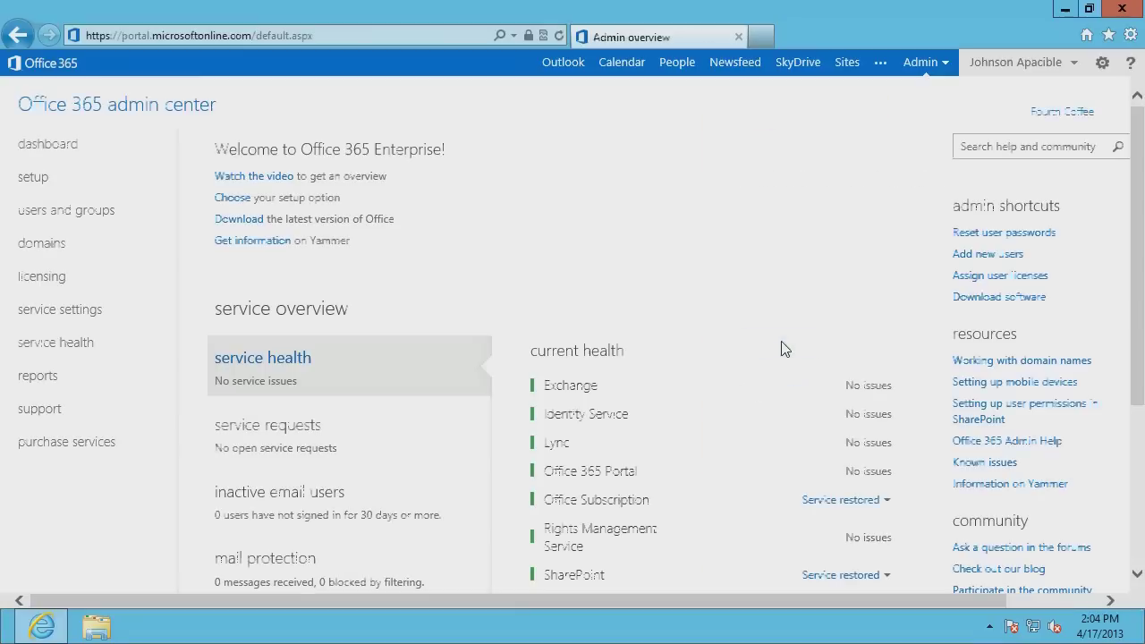
Troubleshoot the efourthcoffee.info domain, stating DNS records changed over 72 hours ago
click(77, 249)
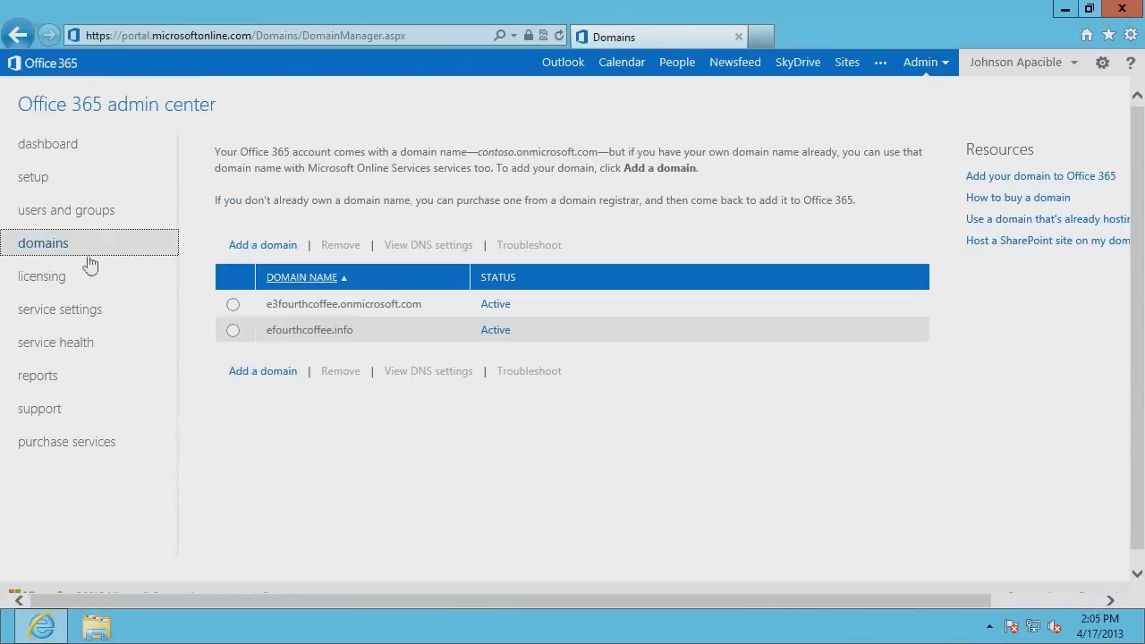
click(233, 330)
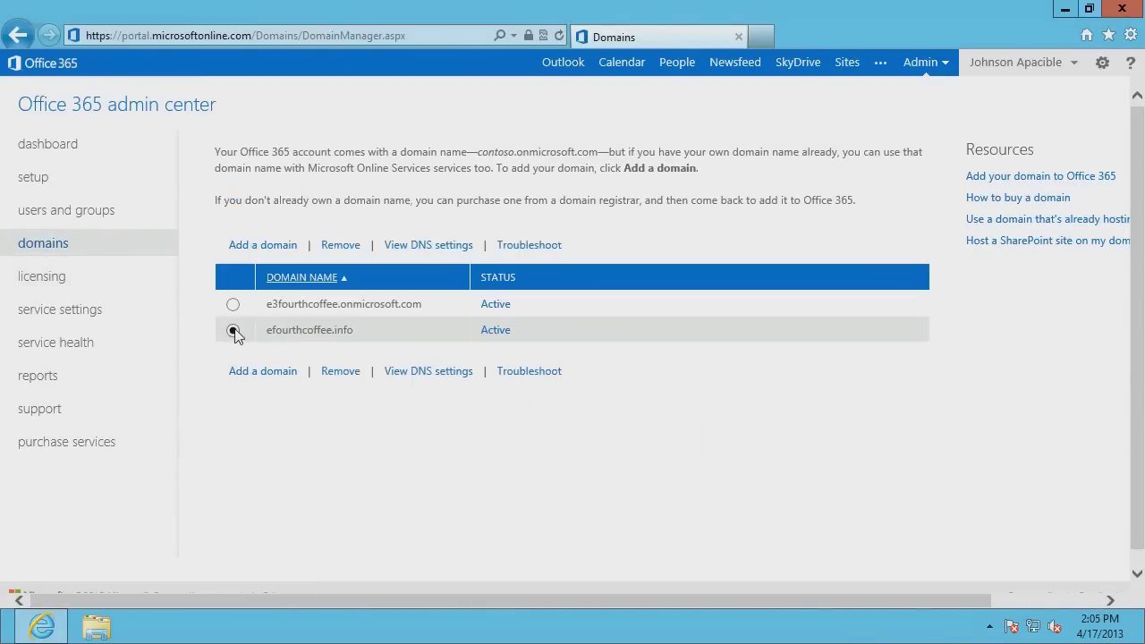
click(512, 250)
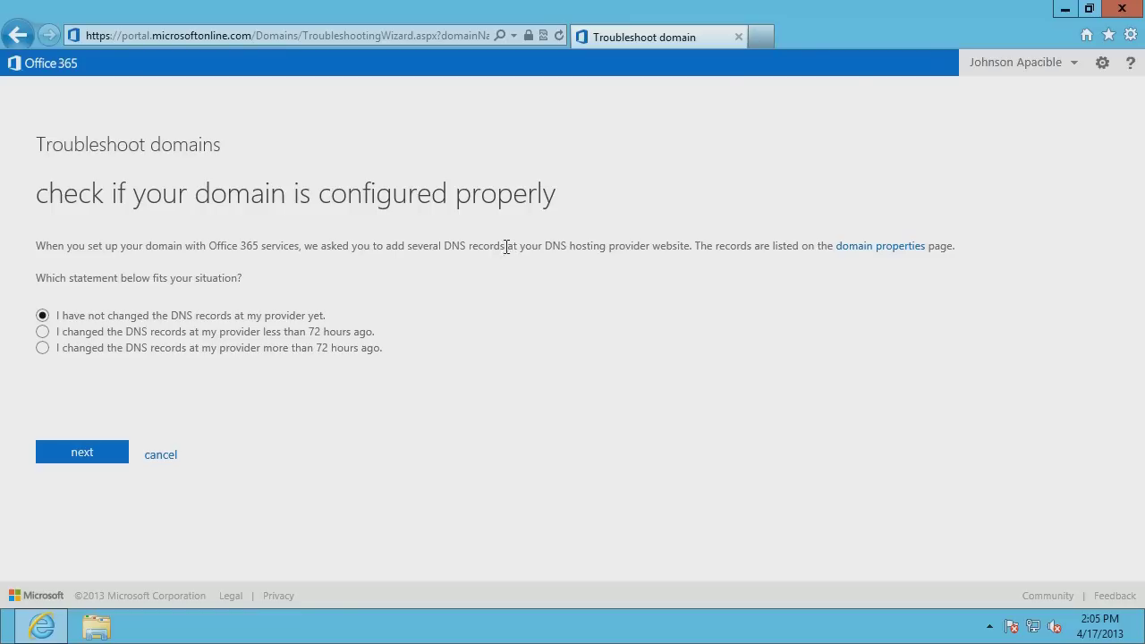
click(45, 349)
Run the DNS check, view the 'Create DNS records' help, and start a new browser tab
click(83, 453)
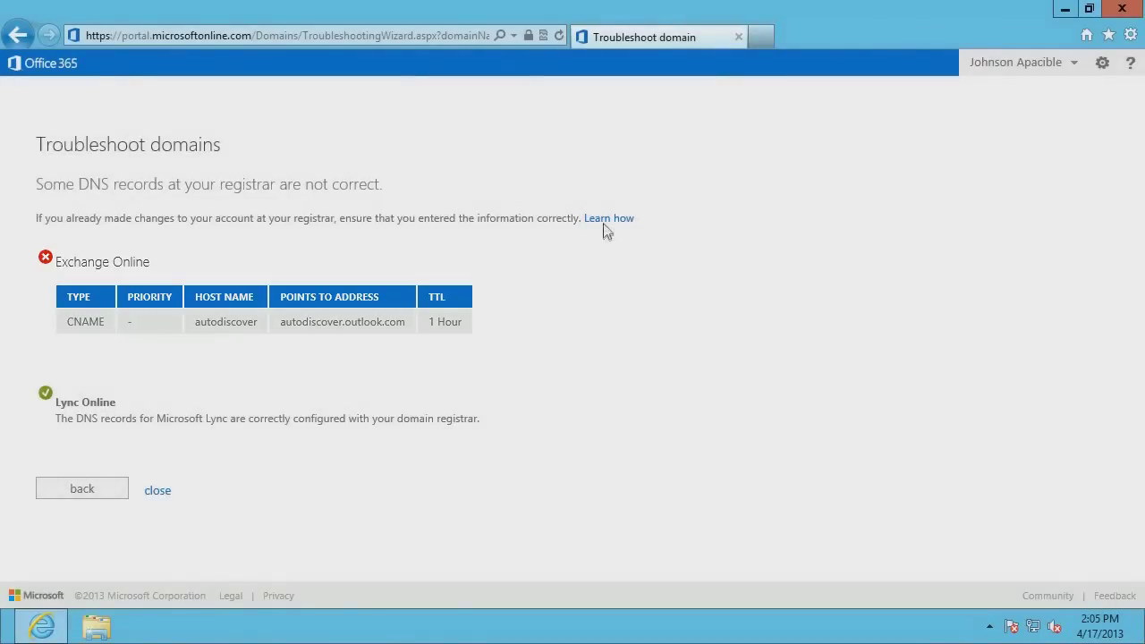
click(605, 223)
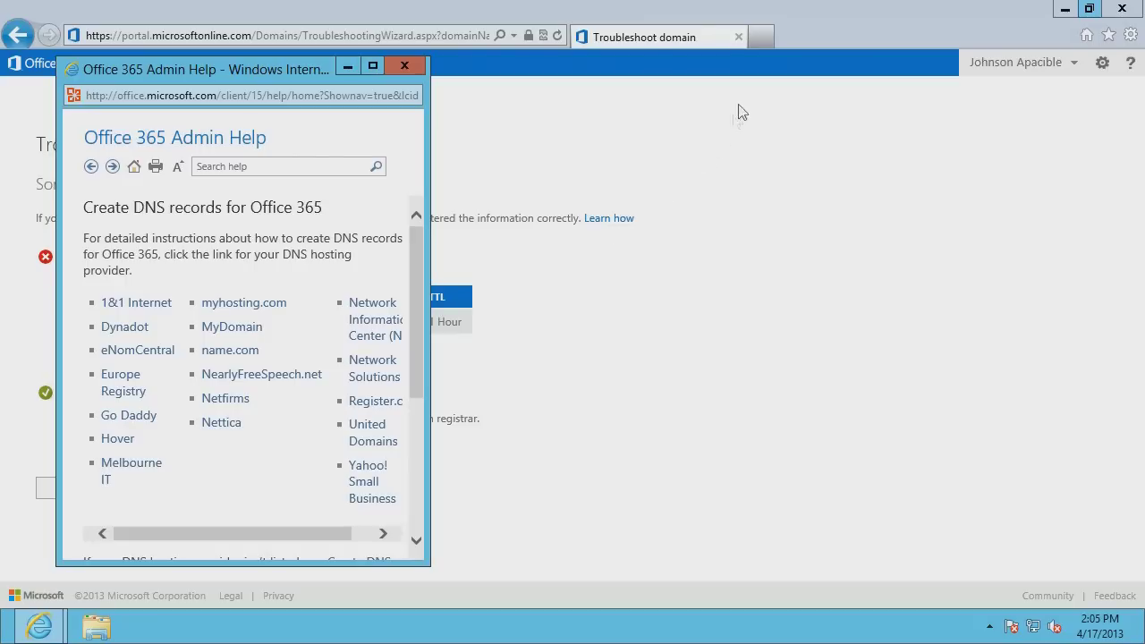
click(761, 37)
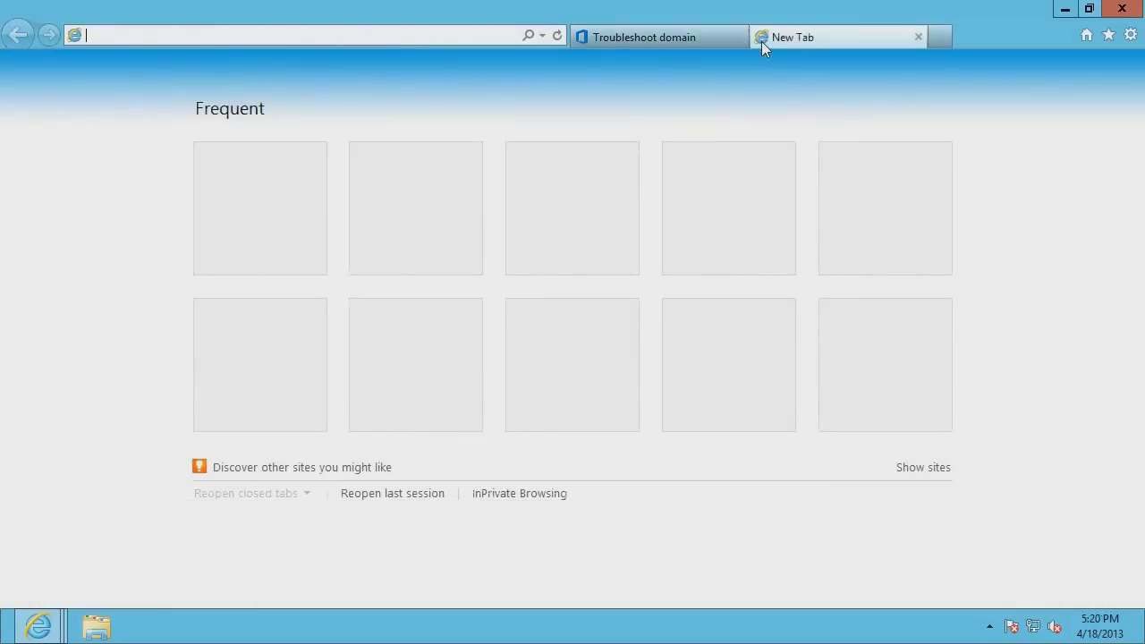
Load the Remote Connectivity Analyzer and choose the Office 365 Outlook Autodiscover test
text(test)
key(Return)
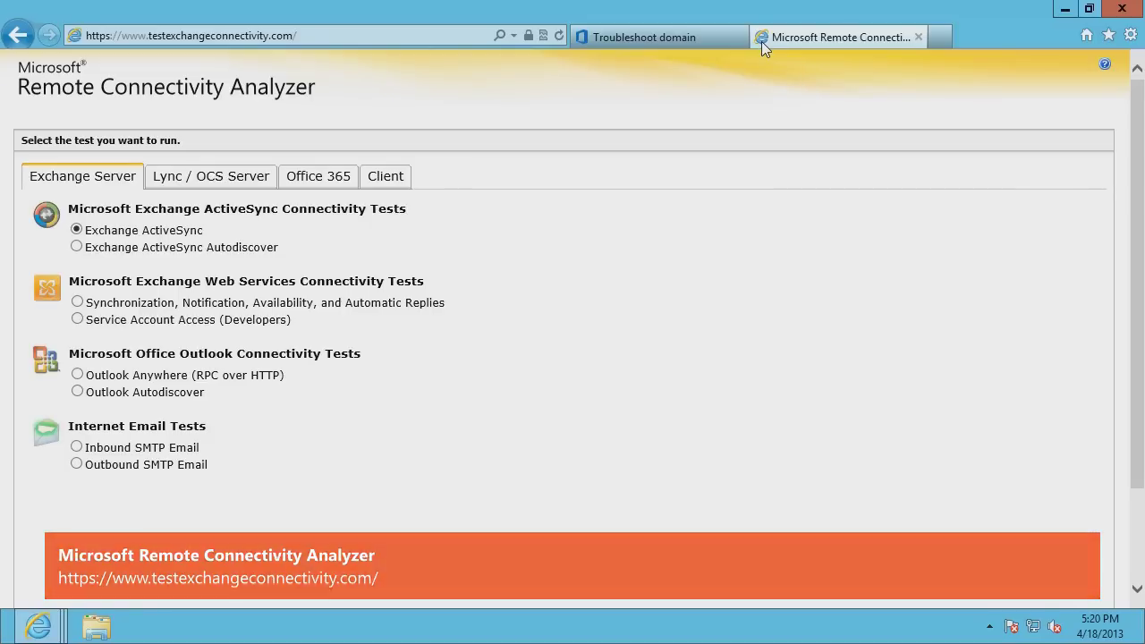
click(334, 182)
click(78, 480)
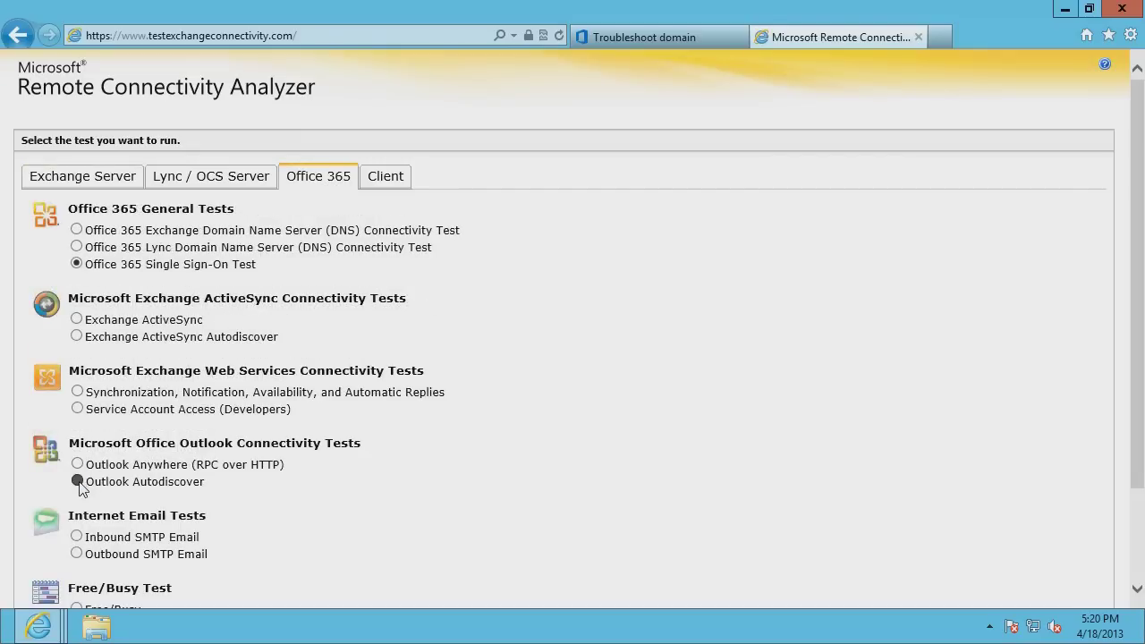
scroll(1116, 275, down, 3)
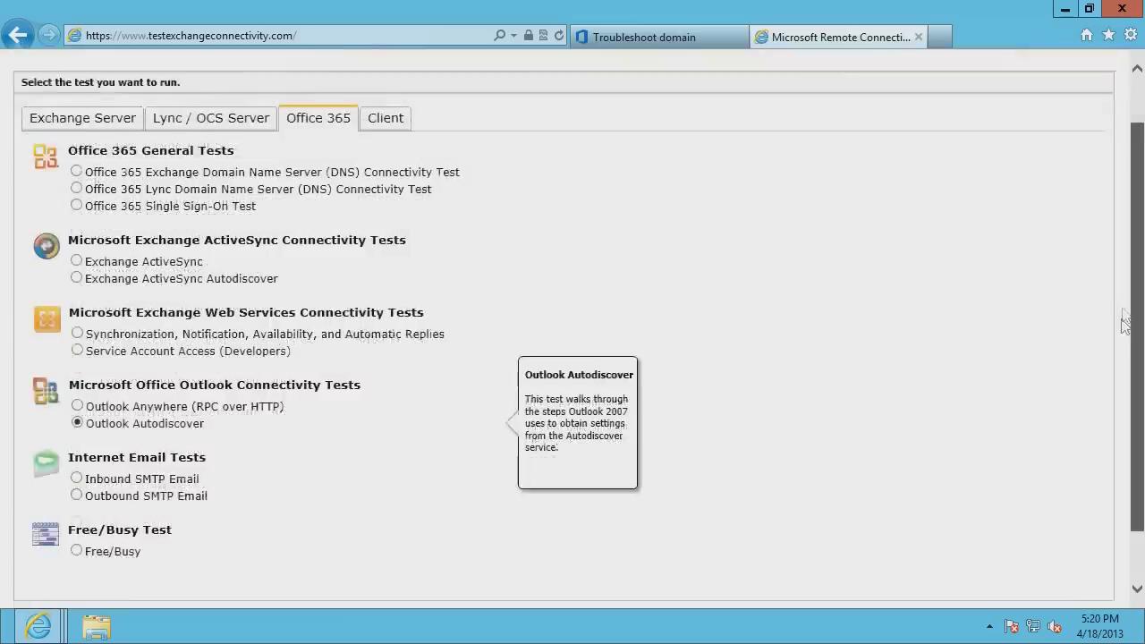
click(1080, 563)
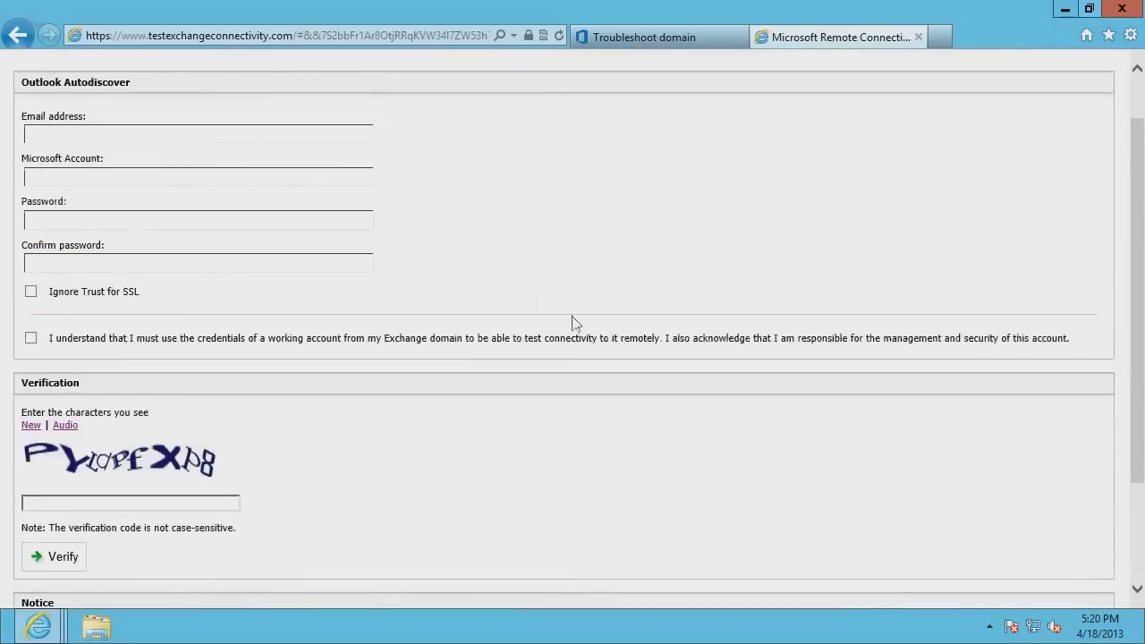
Enter the account's e-mail address and credentials and accept the responsibility acknowledgement
click(347, 133)
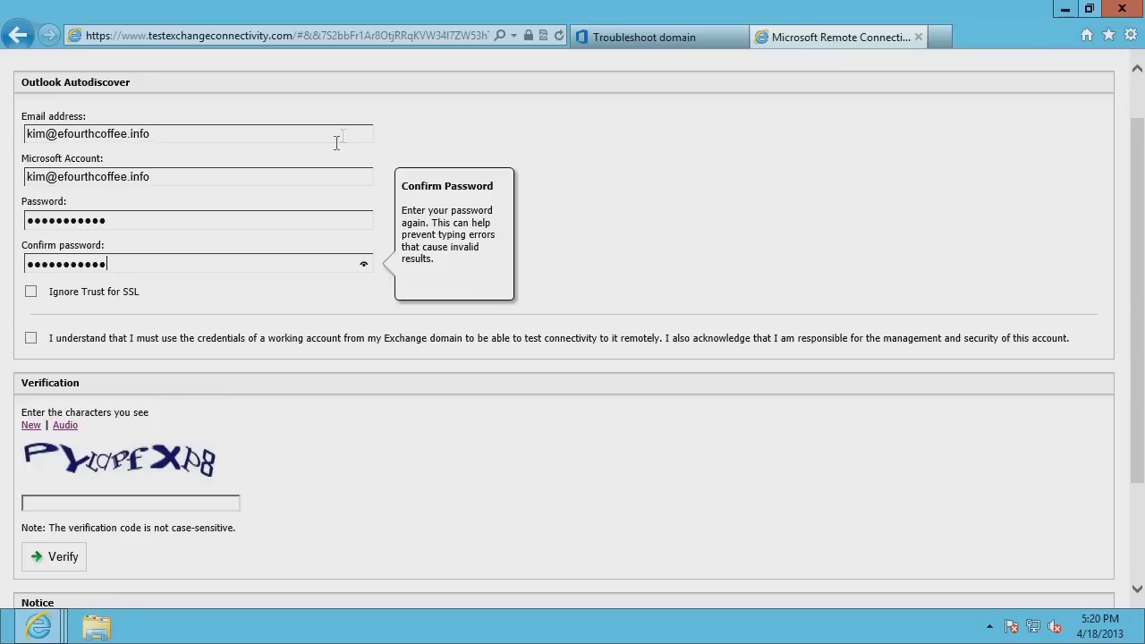
click(31, 338)
Enter and verify the displayed verification code, then run the Autodiscover test
click(67, 503)
text(PYLDPFXP8)
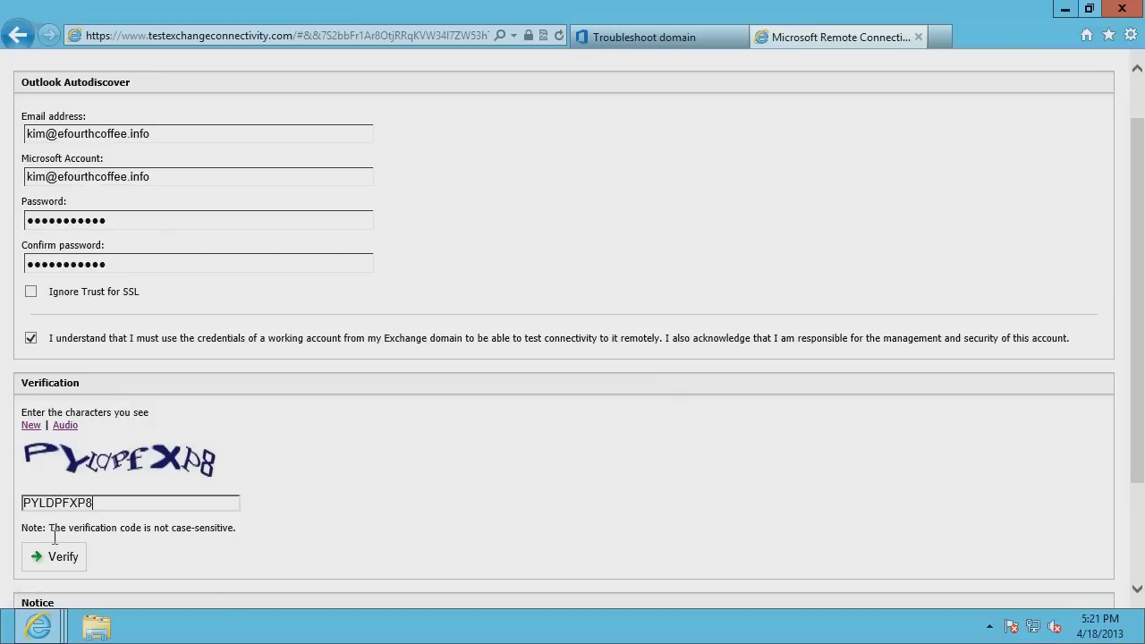
click(56, 557)
drag(1130, 458, 1134, 532)
click(1079, 558)
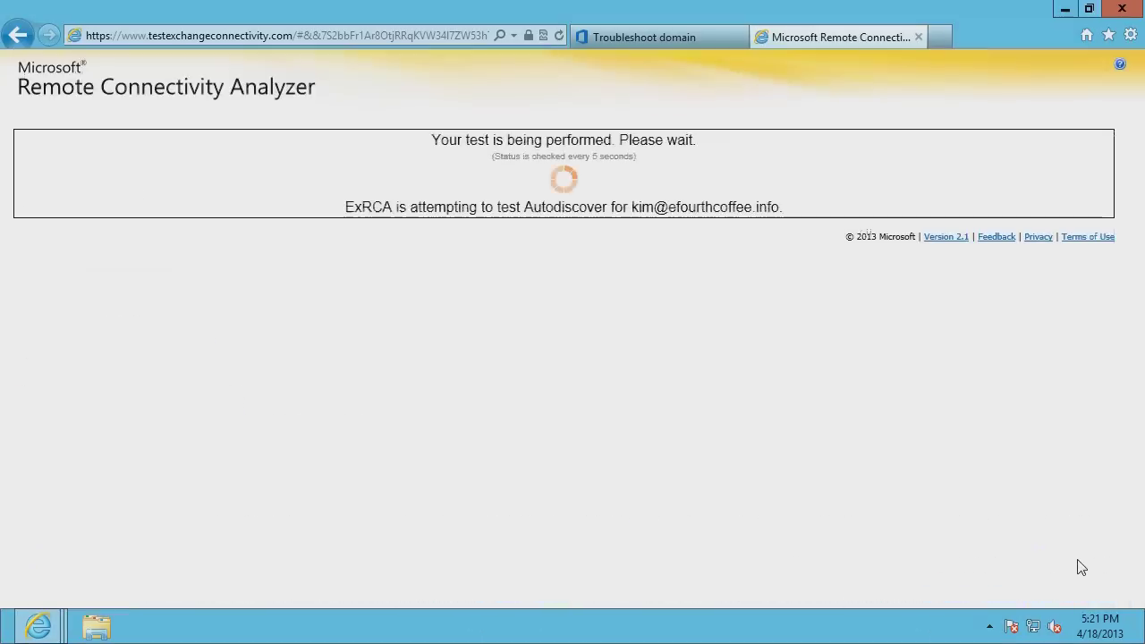
Expand the failed test's steps to the HTTP redirect method and open the DNS resolution help article
click(48, 298)
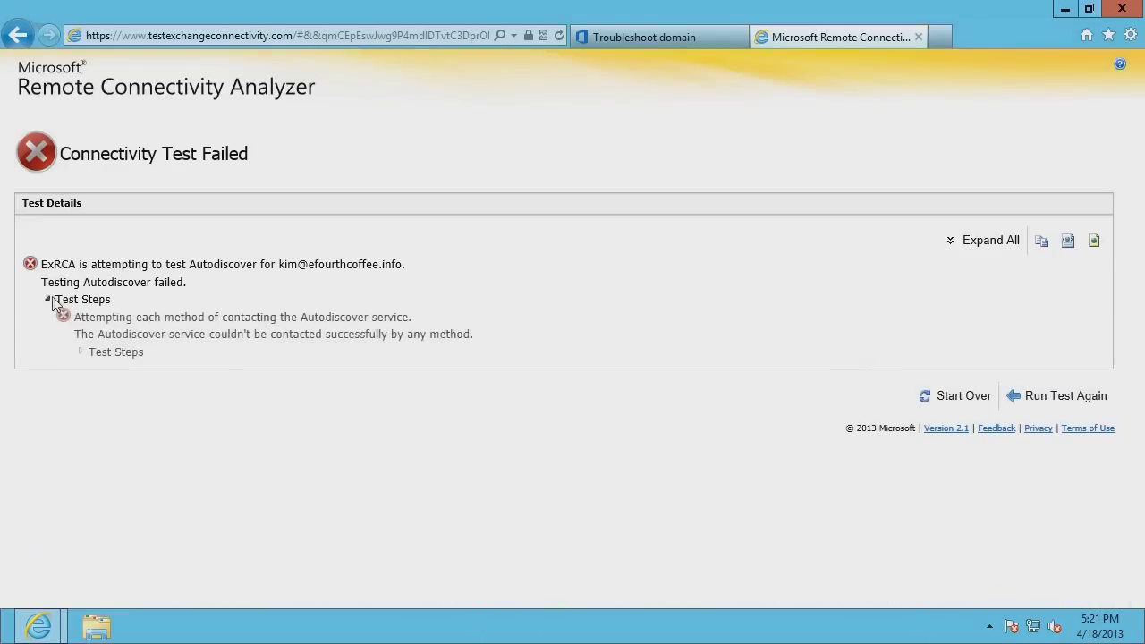
click(82, 352)
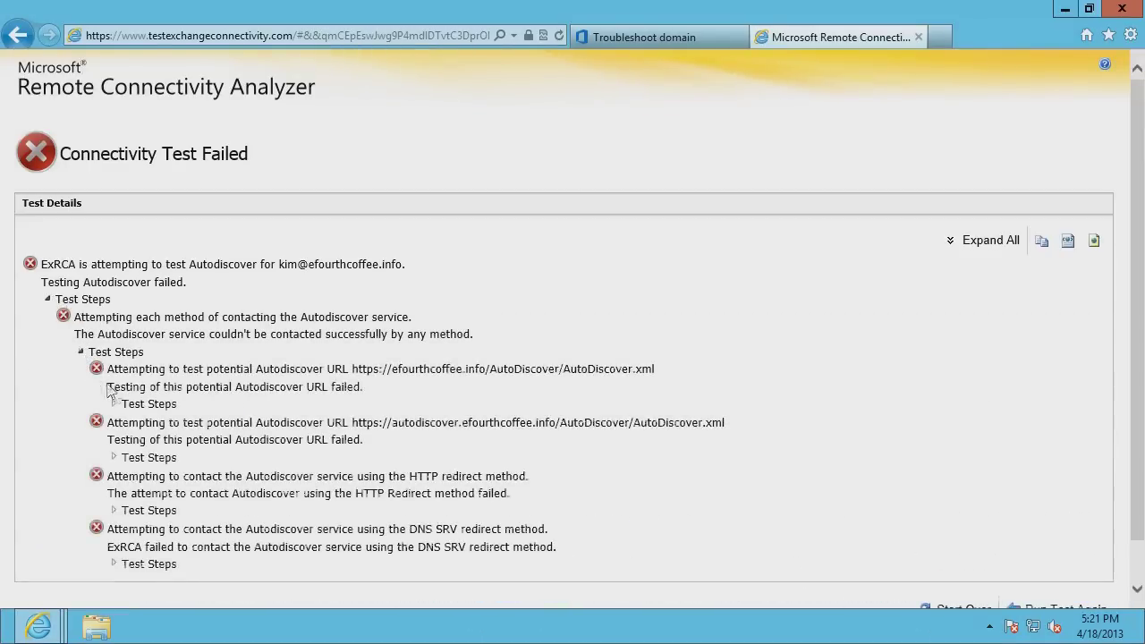
click(114, 509)
click(186, 563)
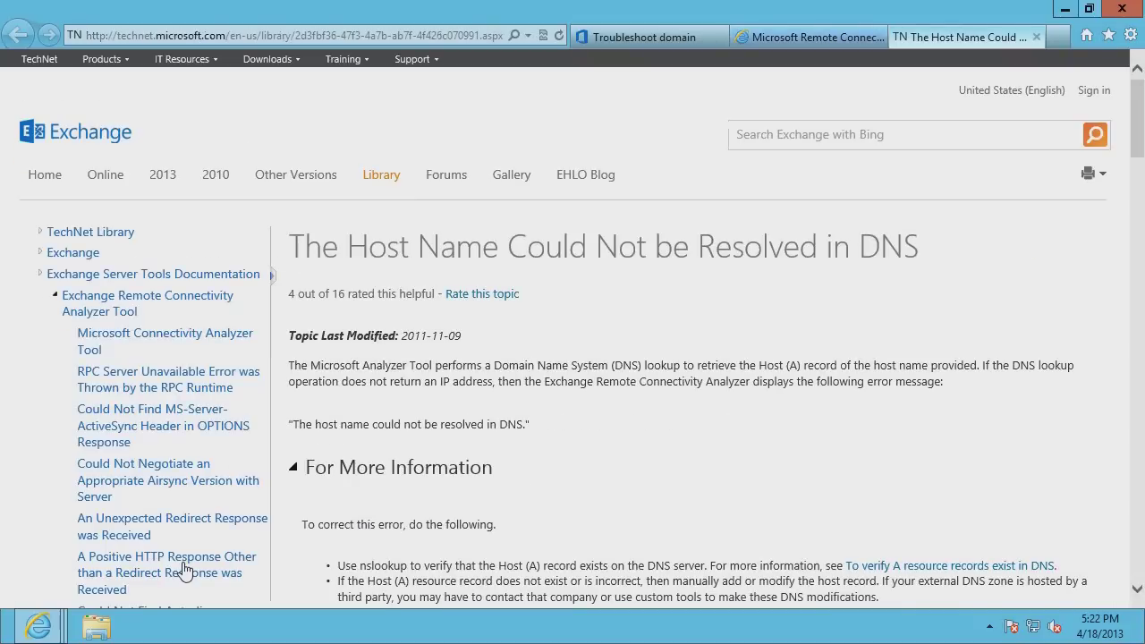